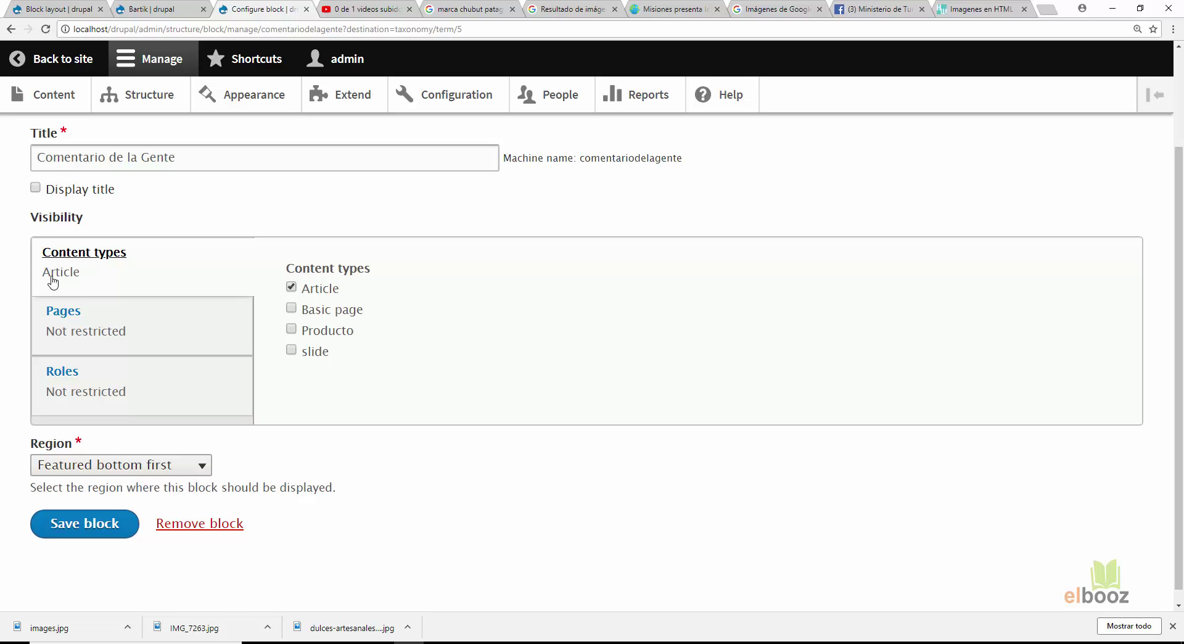
- Save the Comentario de la Gente block restricted to the Article content type and check the Chubut term page for it
left_click(87, 530)
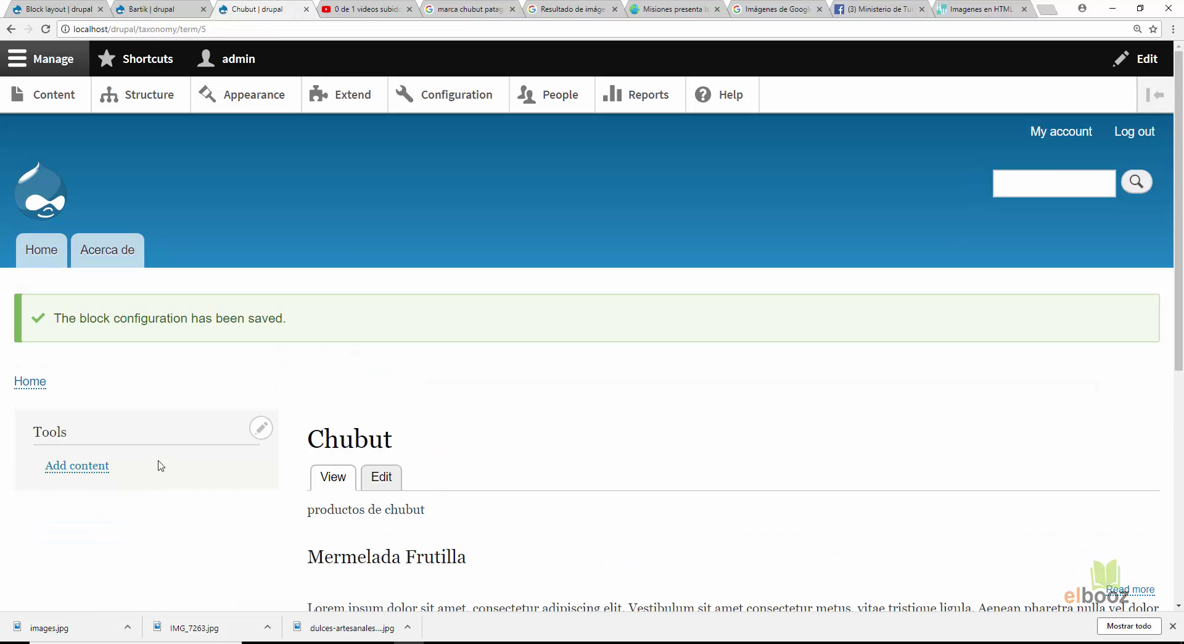
scroll(491, 428, "down", 7)
scroll(329, 438, "up", 4)
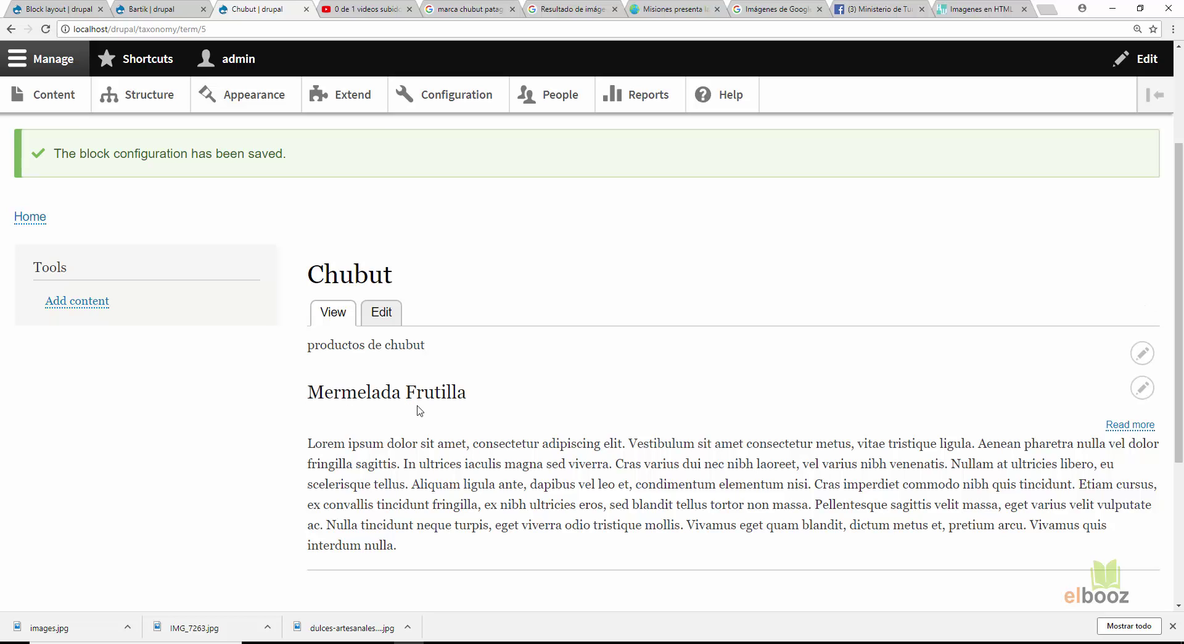
scroll(420, 410, "down", 4)
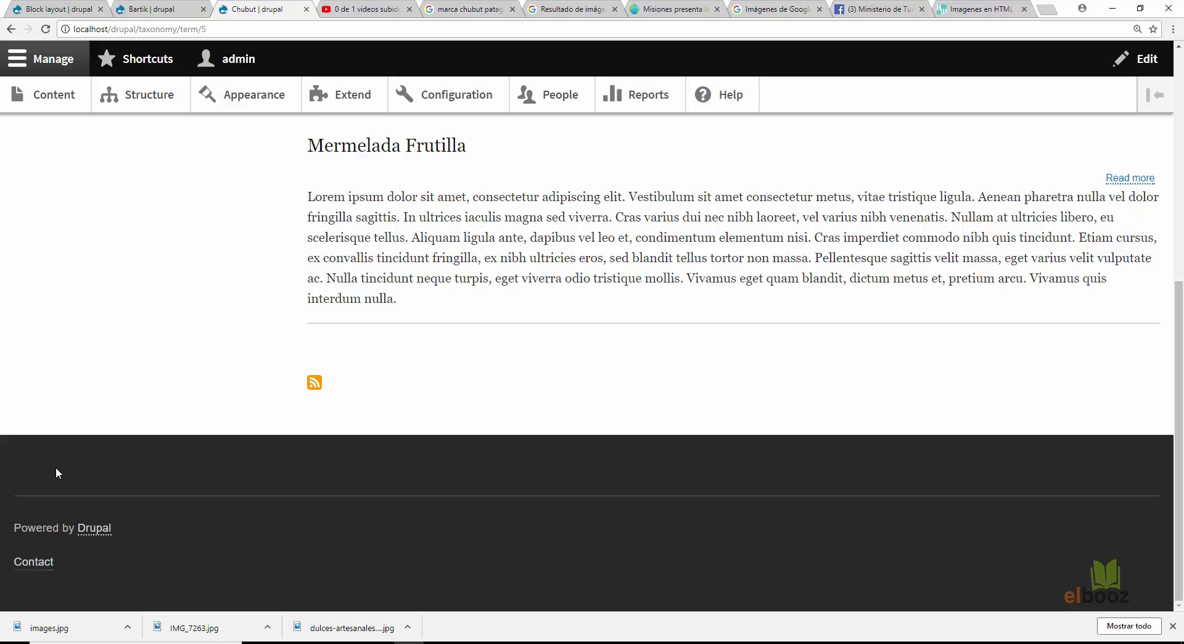
scroll(55, 472, "up", 7)
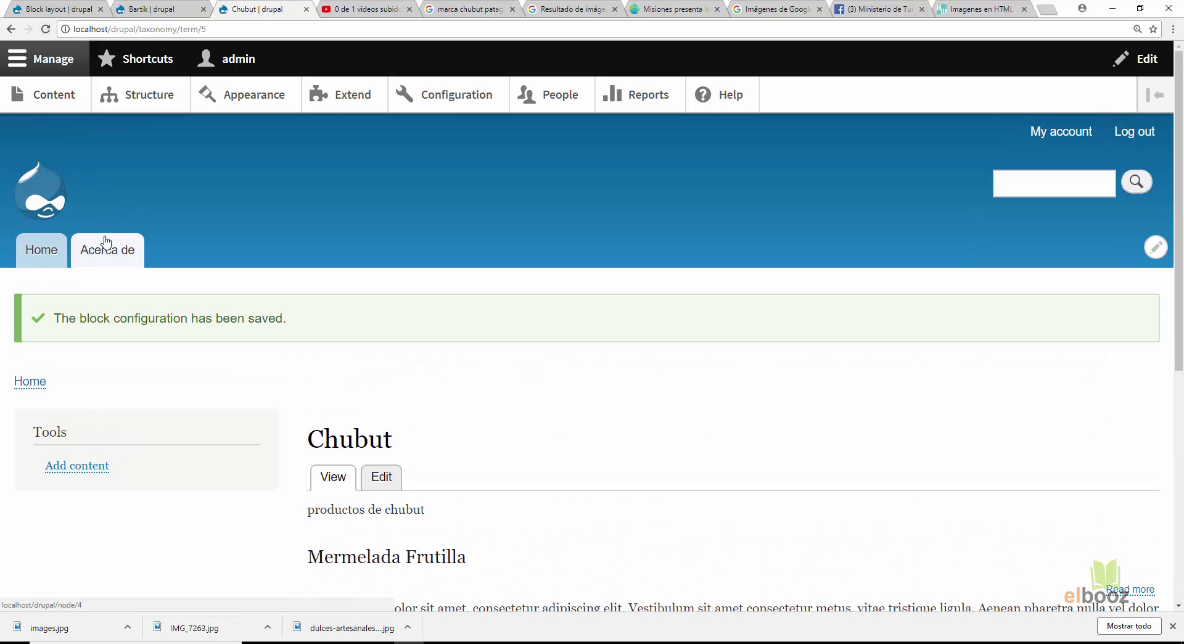
- Open the Turismo en Chubut article from the content list and look for the comment block below the article
left_click(55, 95)
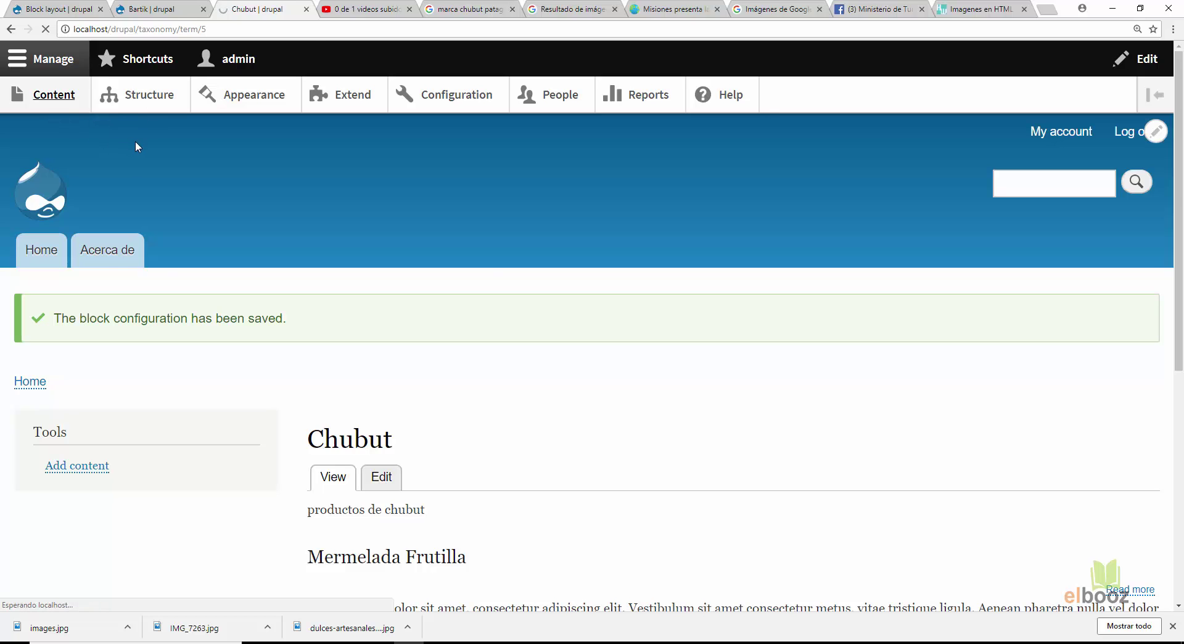
scroll(200, 301, "down", 4)
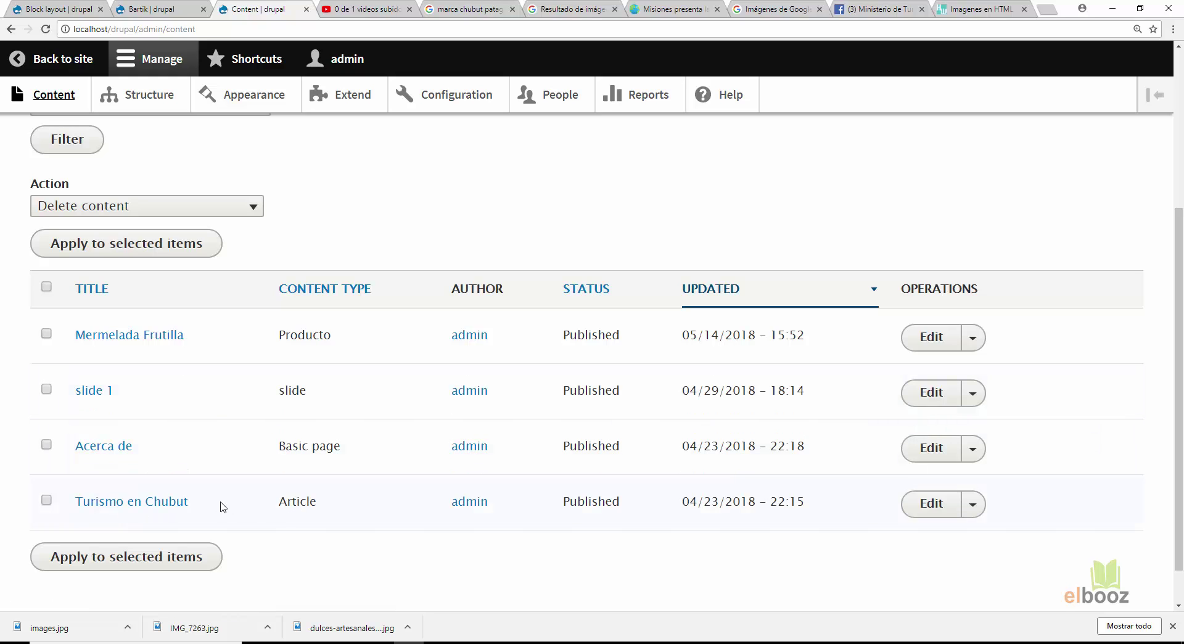
left_click(165, 507)
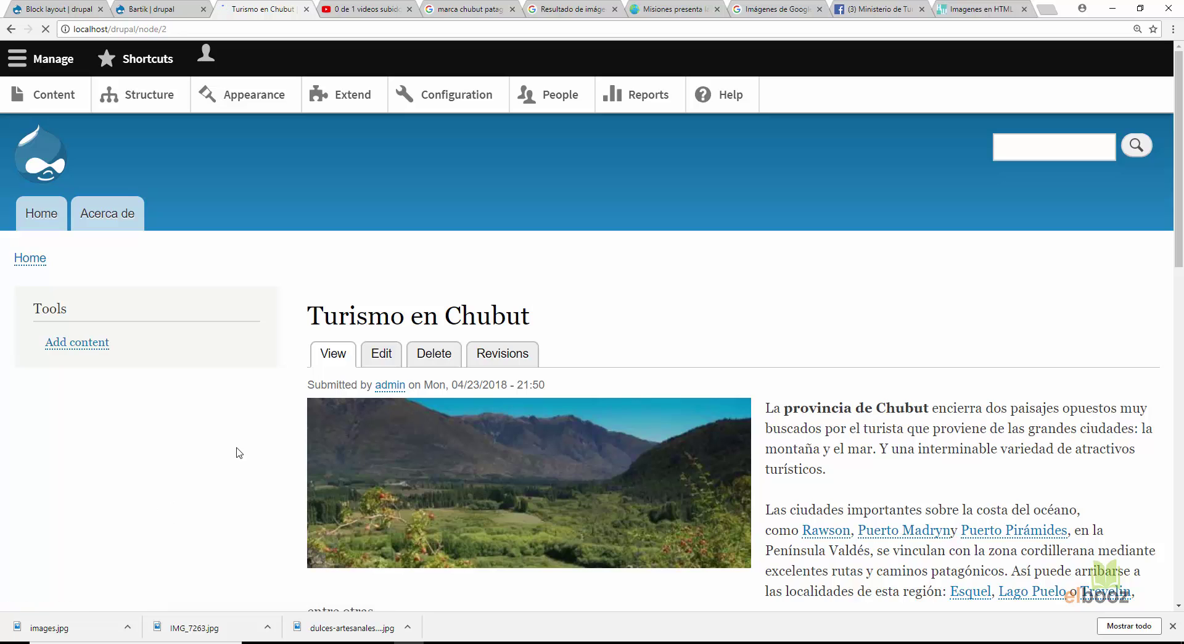
scroll(253, 449, "down", 6)
scroll(272, 441, "down", 15)
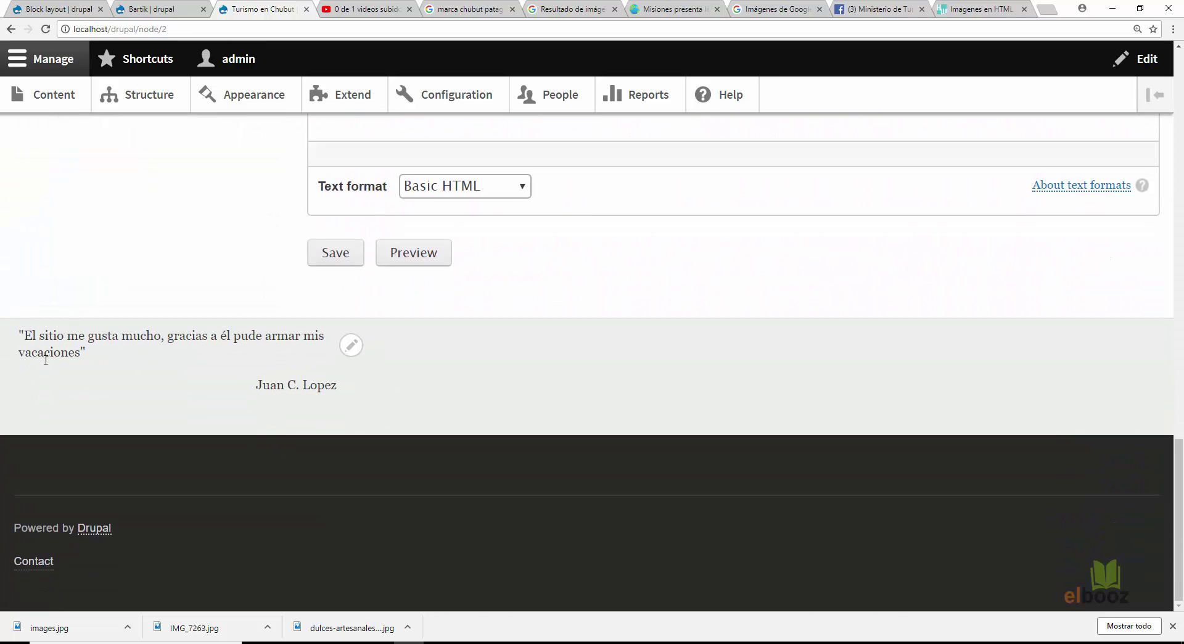
left_click_drag(18, 335, 135, 354)
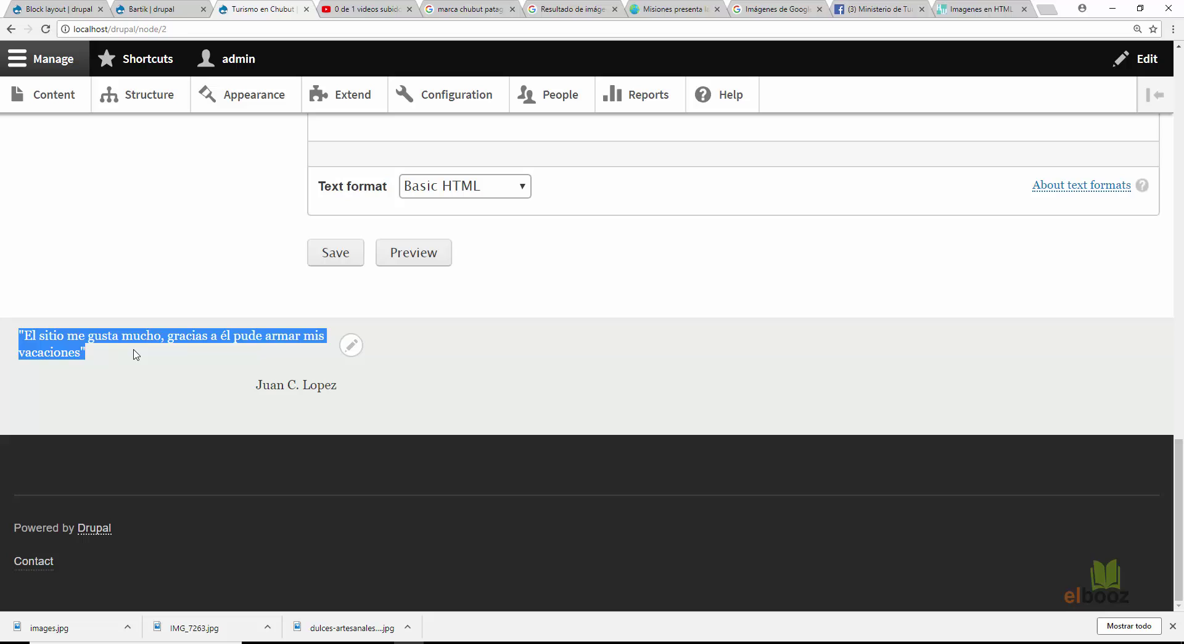
- Open the comment block's configuration and remove its restriction to the Article content type
left_click(350, 348)
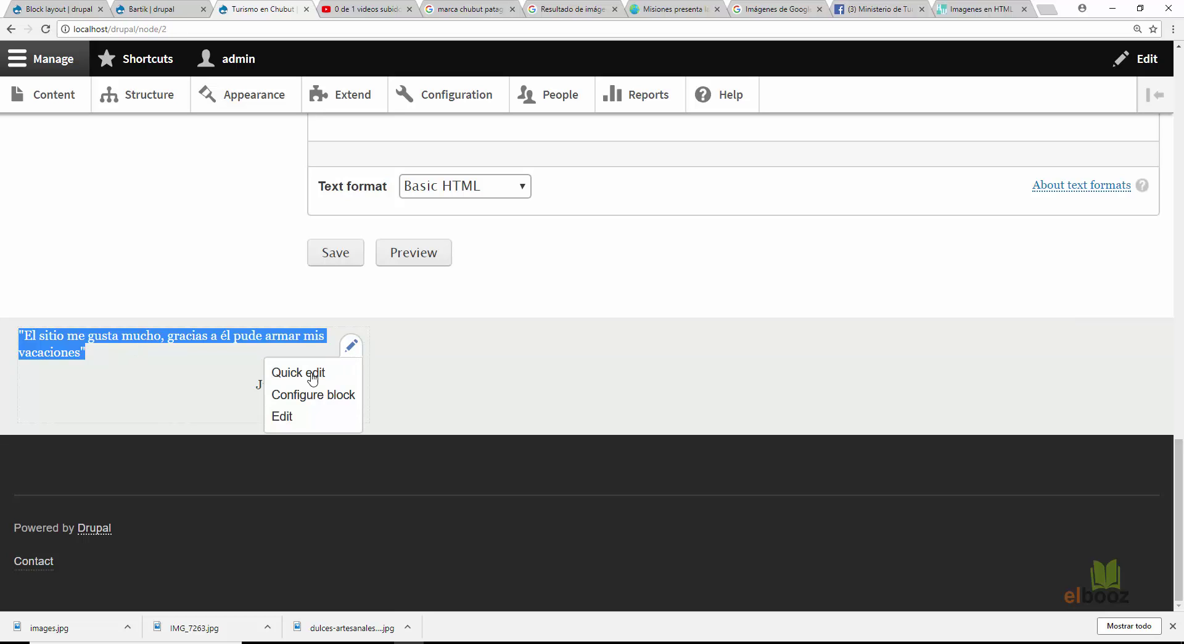
left_click(306, 397)
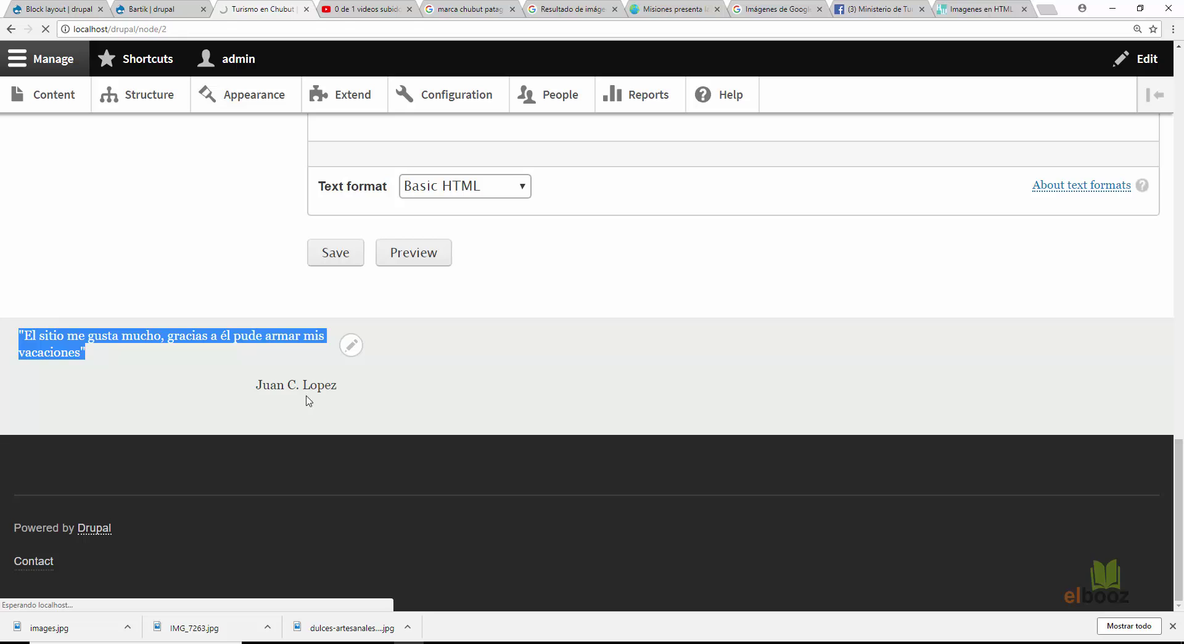
scroll(345, 339, "down", 2)
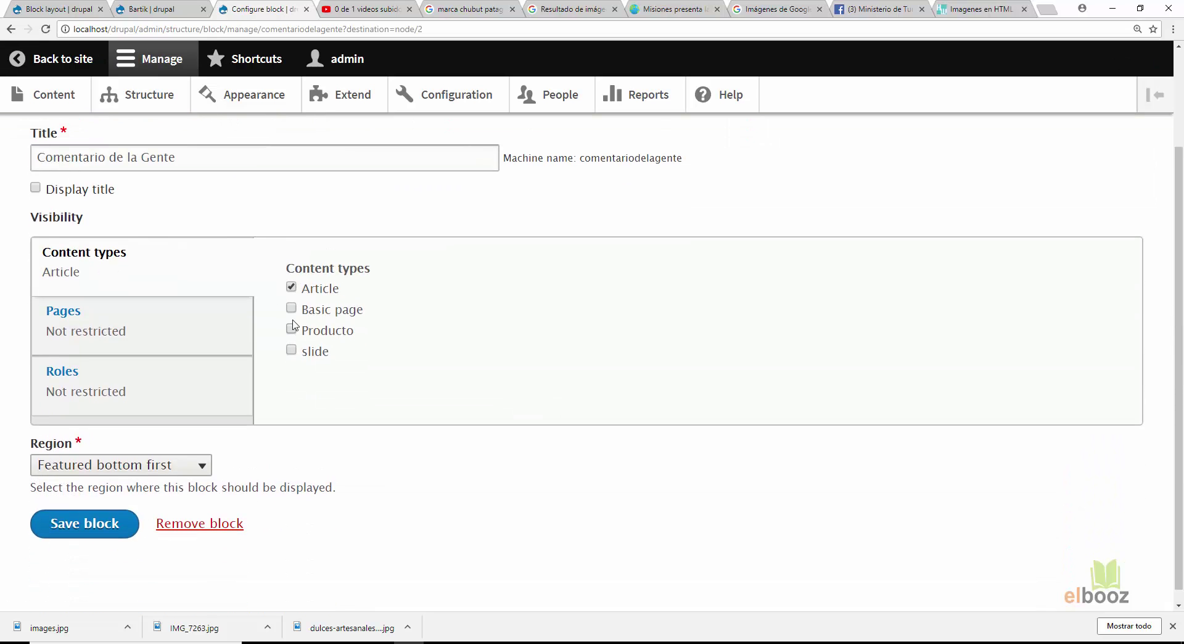
left_click(291, 287)
- Restrict the block's page visibility to <front> with Show for the listed pages and save the block
left_click(101, 312)
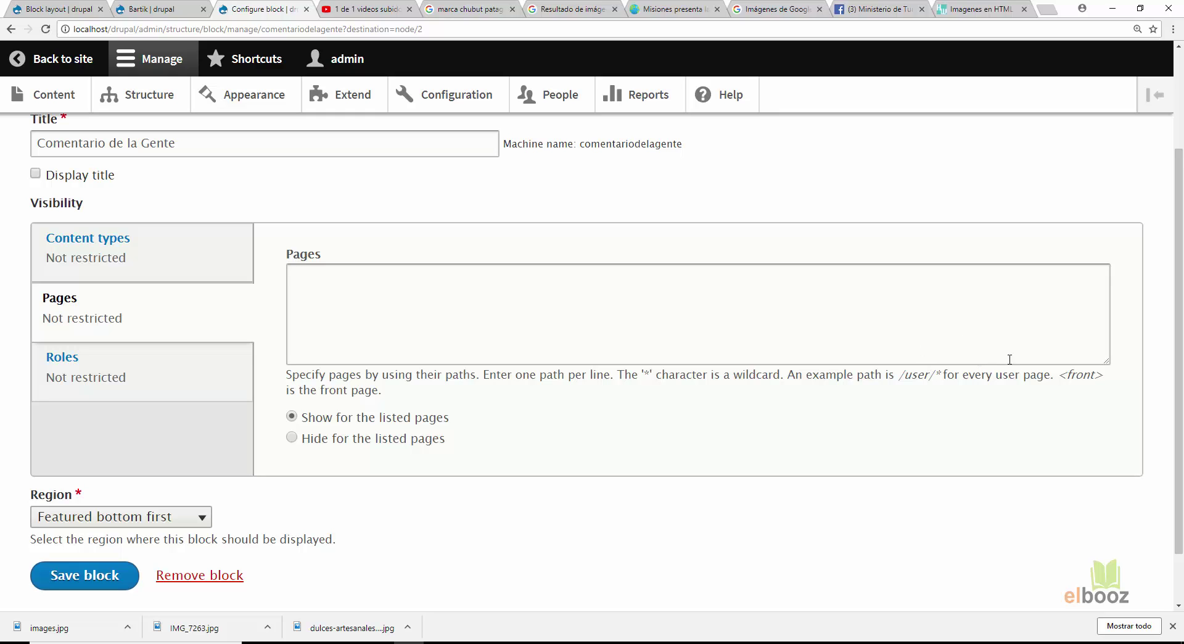
left_click_drag(1058, 374, 1102, 375)
key("ctrl+c")
left_click(448, 303)
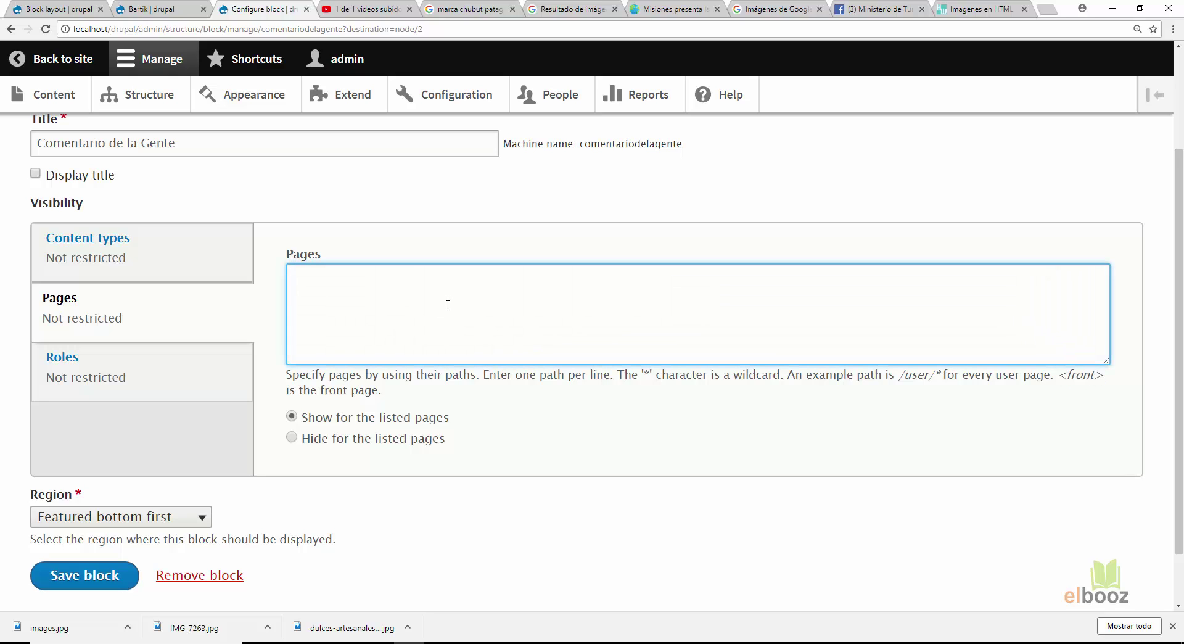
key("ctrl+v")
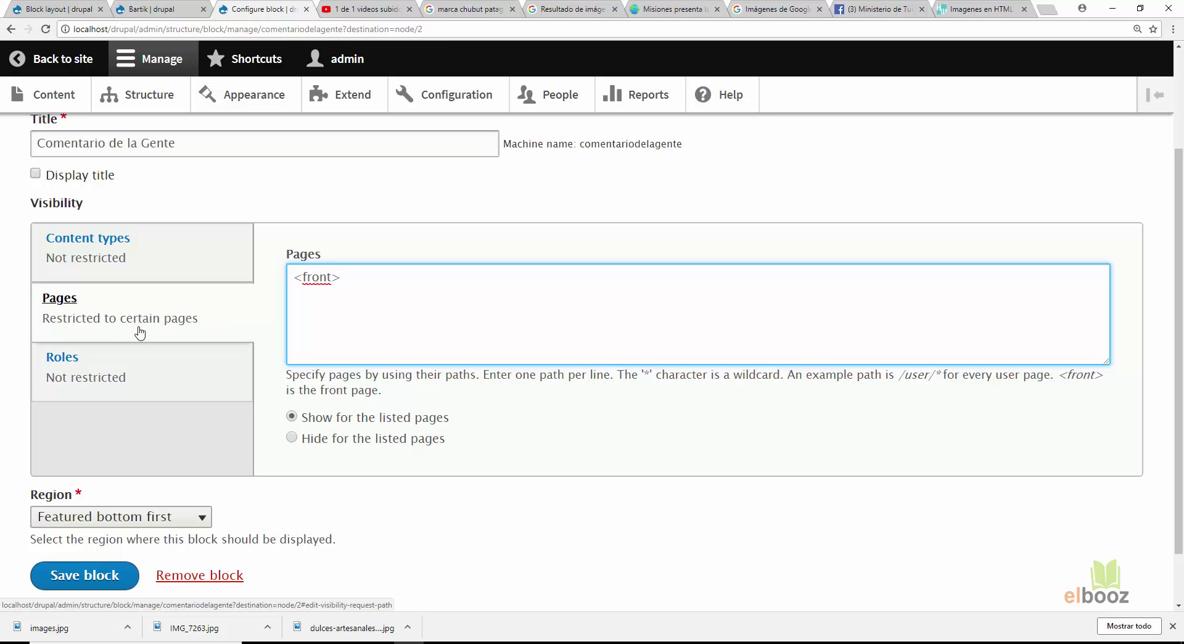
left_click(110, 574)
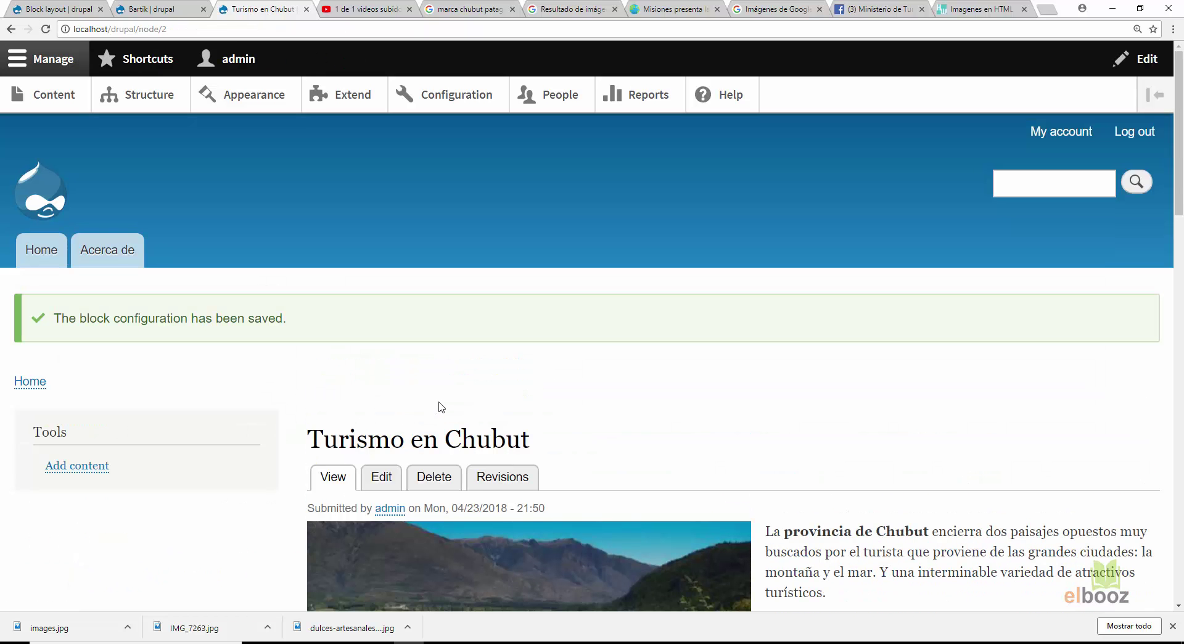
- Check the bottom of the Turismo en Chubut article page for the comment block
scroll(434, 404, "down", 3)
scroll(441, 400, "down", 20)
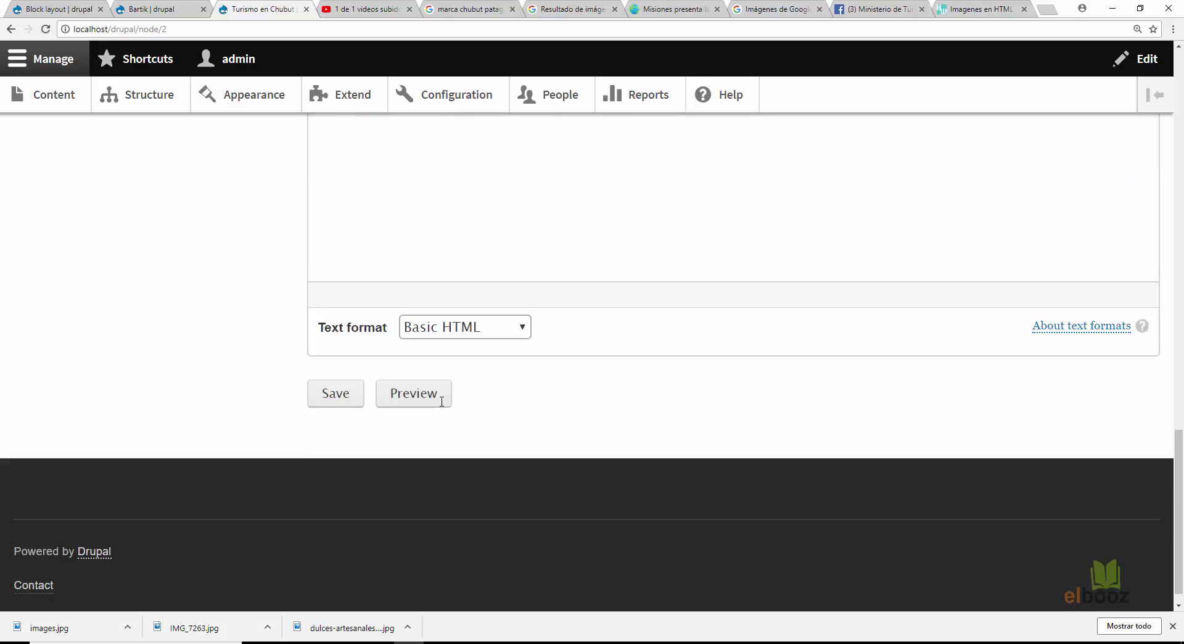
scroll(440, 404, "up", 20)
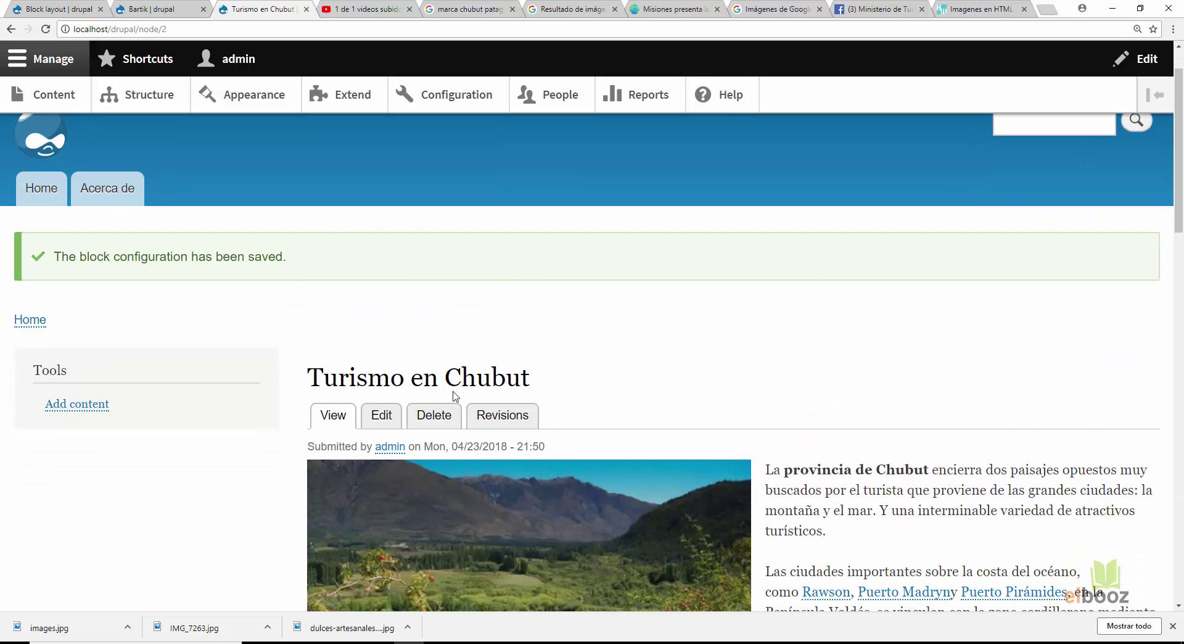
- Open the site's home page and examine the area above the footer for the comment block
left_click(45, 202)
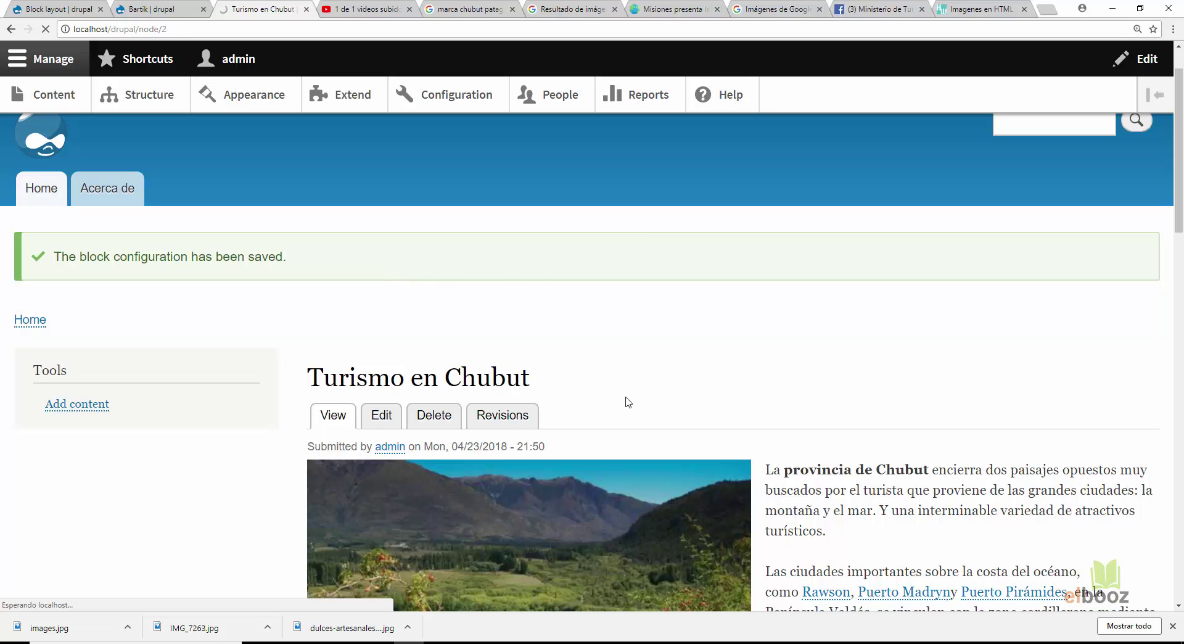
scroll(682, 490, "down", 5)
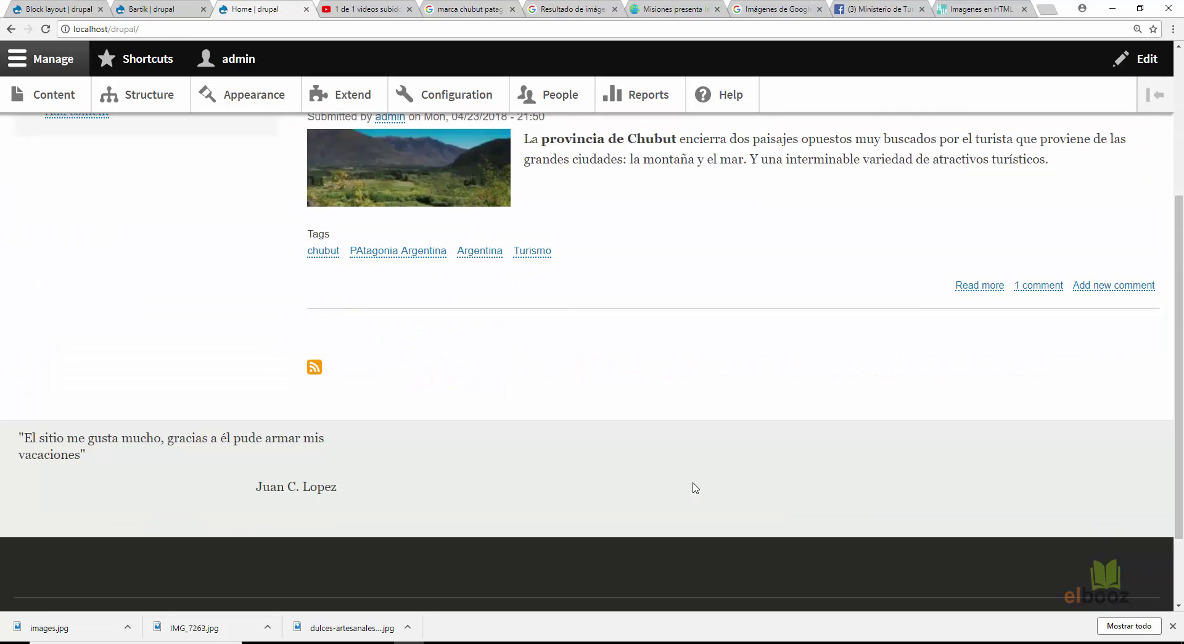
left_click_drag(12, 336, 349, 384)
scroll(647, 470, "up", 5)
scroll(645, 462, "down", 2)
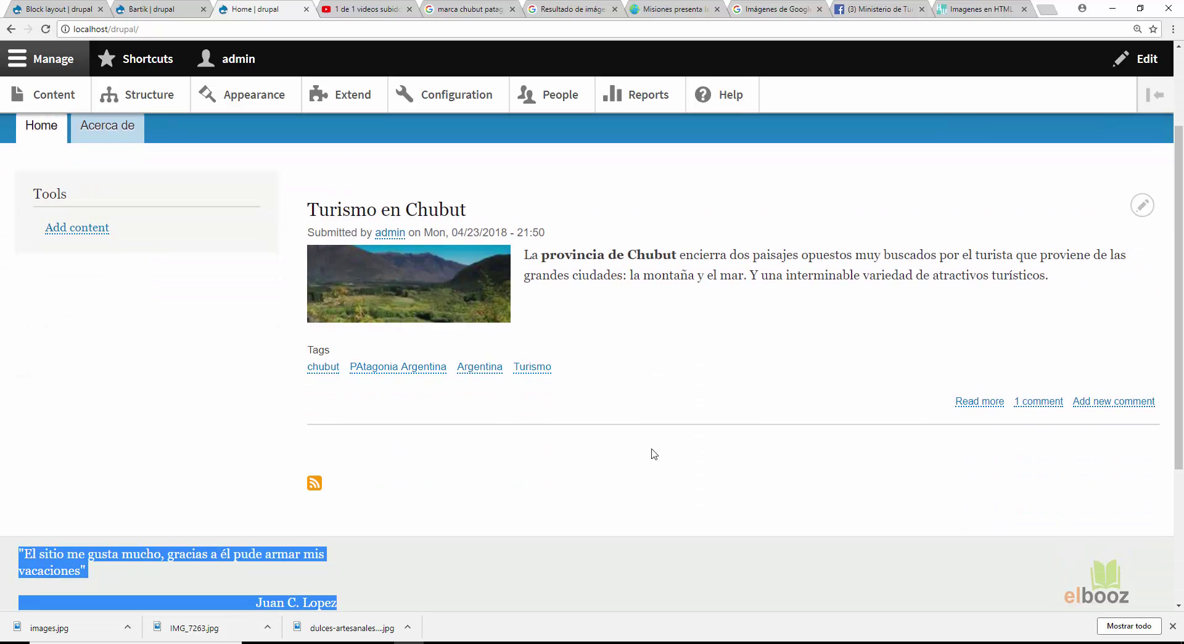
scroll(650, 453, "down", 2)
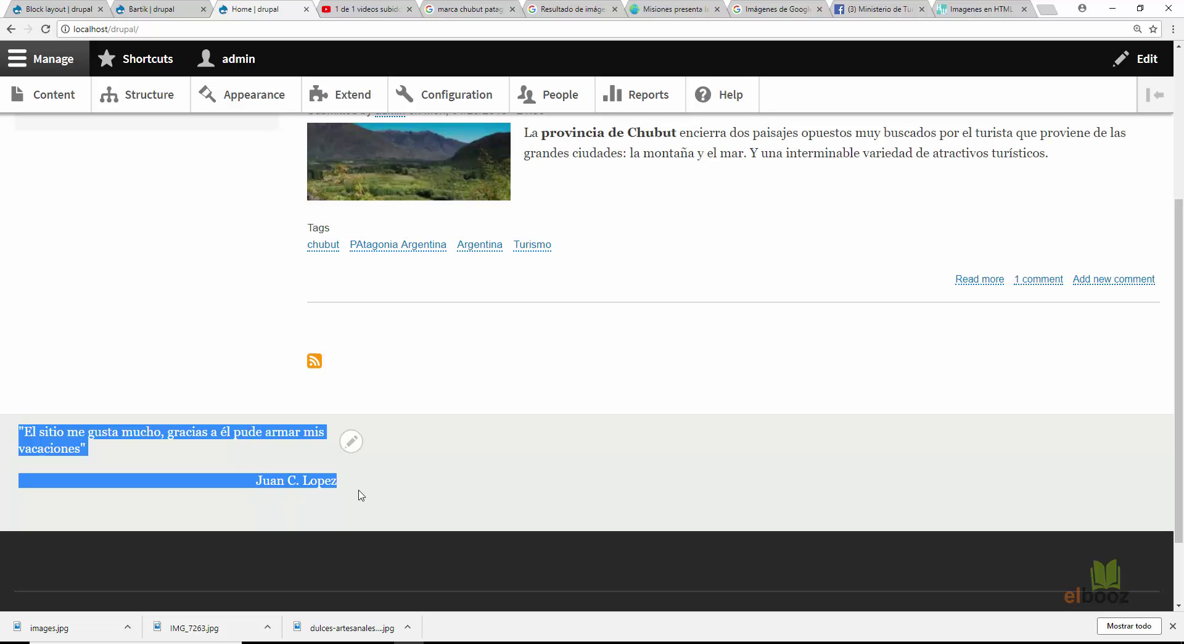
scroll(377, 482, "up", 4)
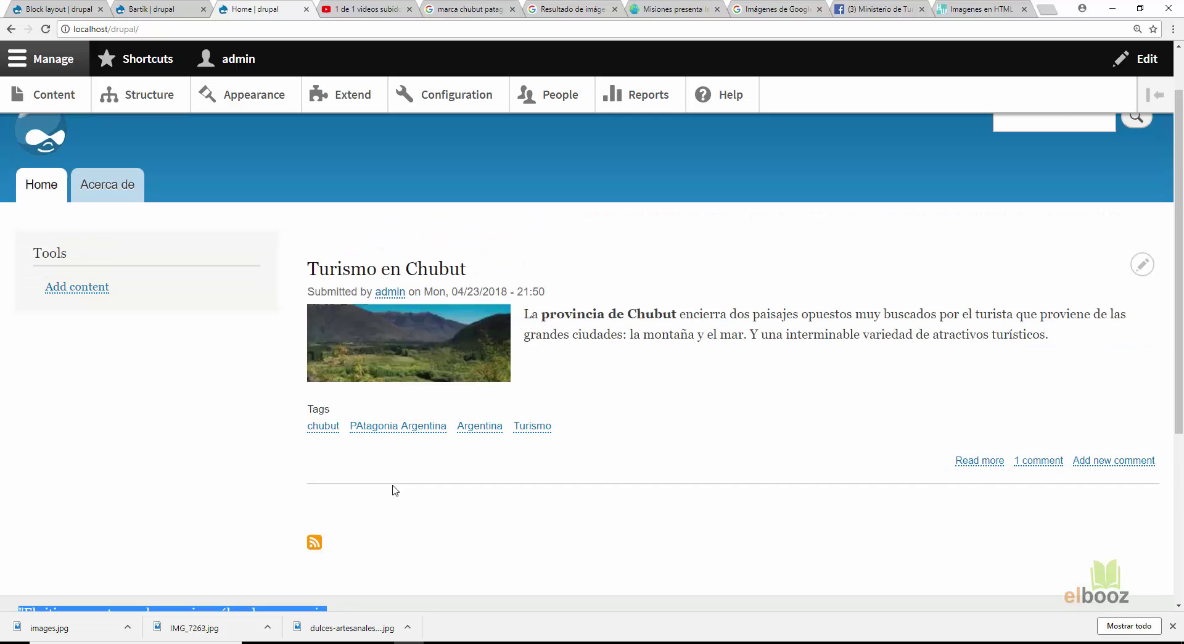
scroll(373, 414, "down", 5)
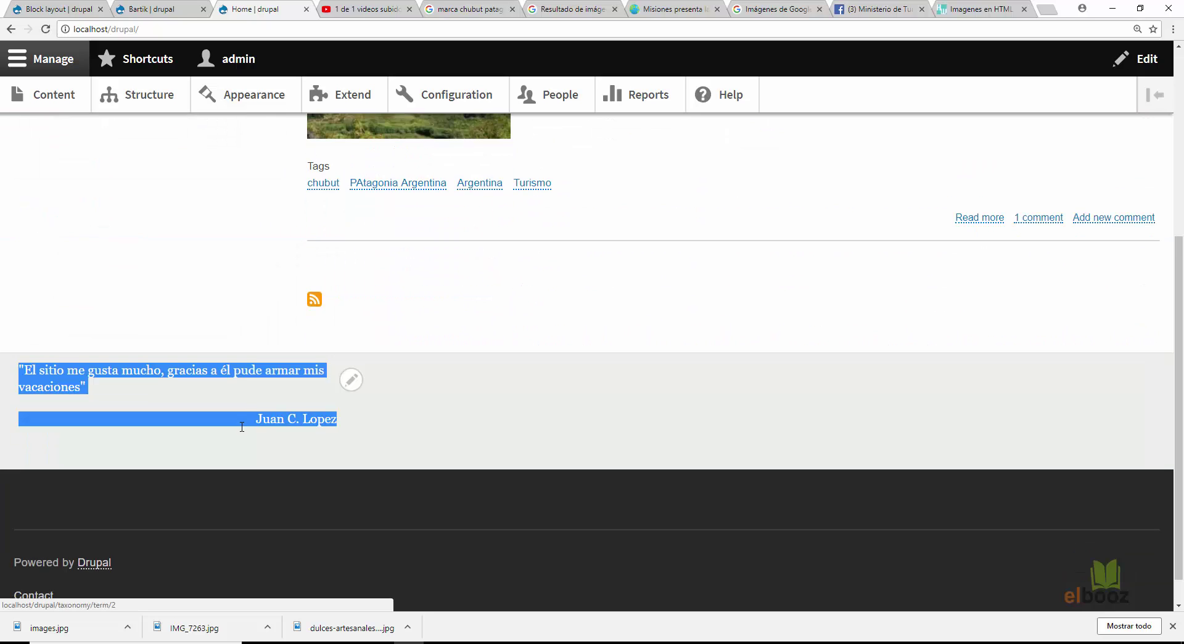
- Reopen the comment block's configuration and set its page visibility to Hide for the listed pages
left_click(350, 380)
left_click(331, 431)
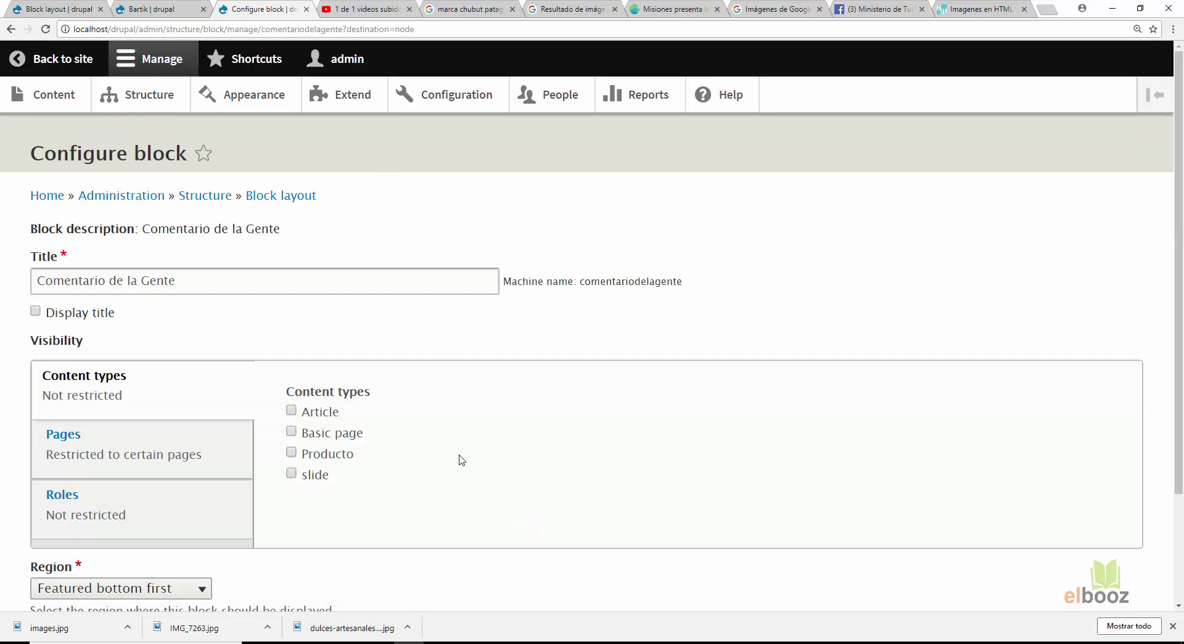
left_click(111, 447)
scroll(295, 453, "down", 2)
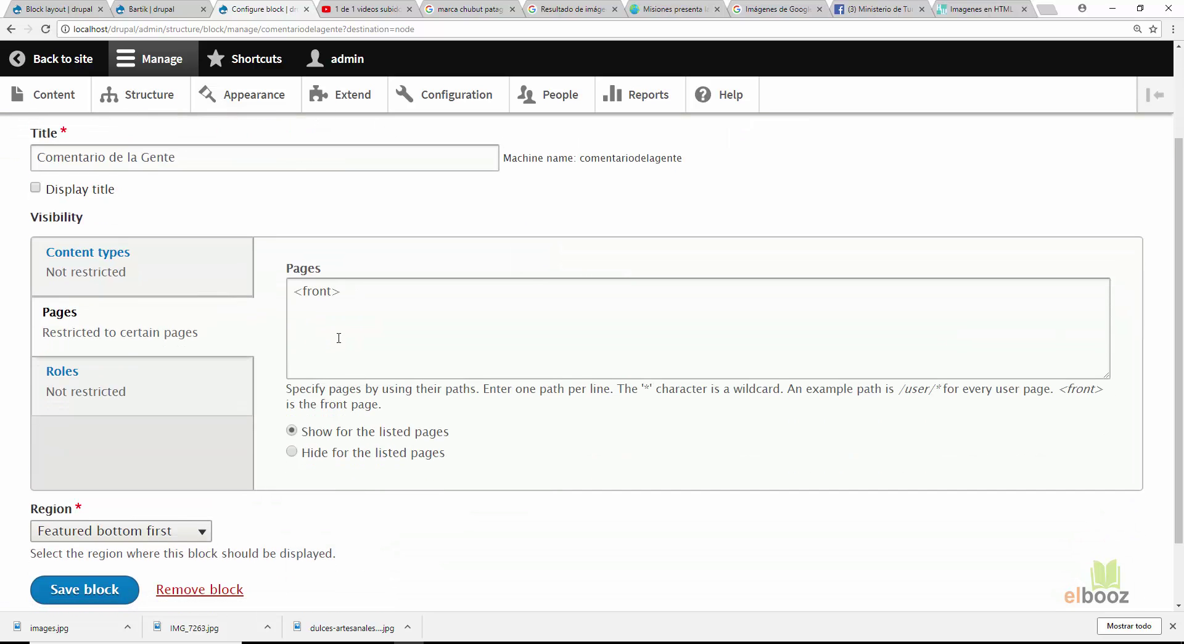
left_click(352, 291)
key("ctrl+a")
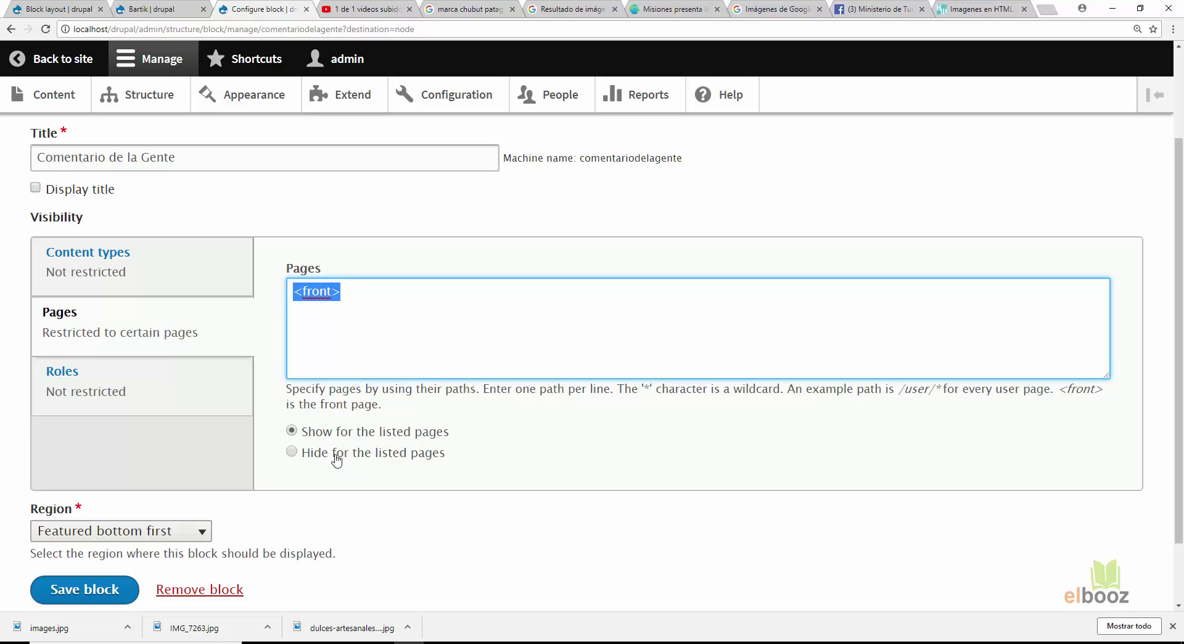
left_click(292, 452)
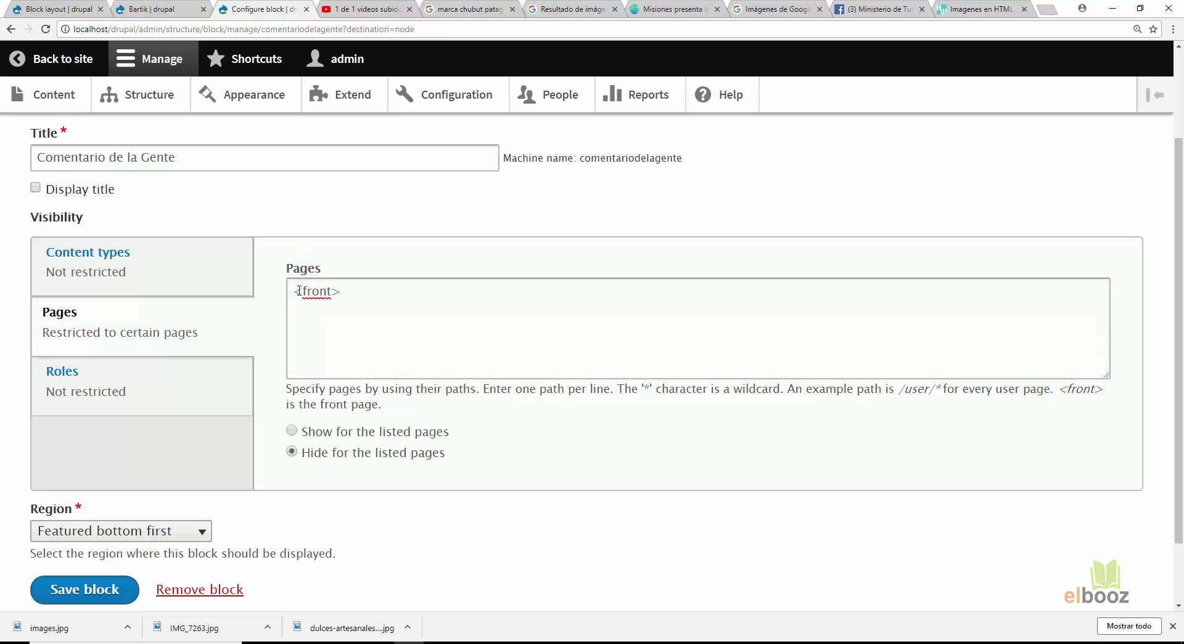
- Clear <front> from the block's page list and set the visibility option back to Show for the listed pages
triple_click(326, 303)
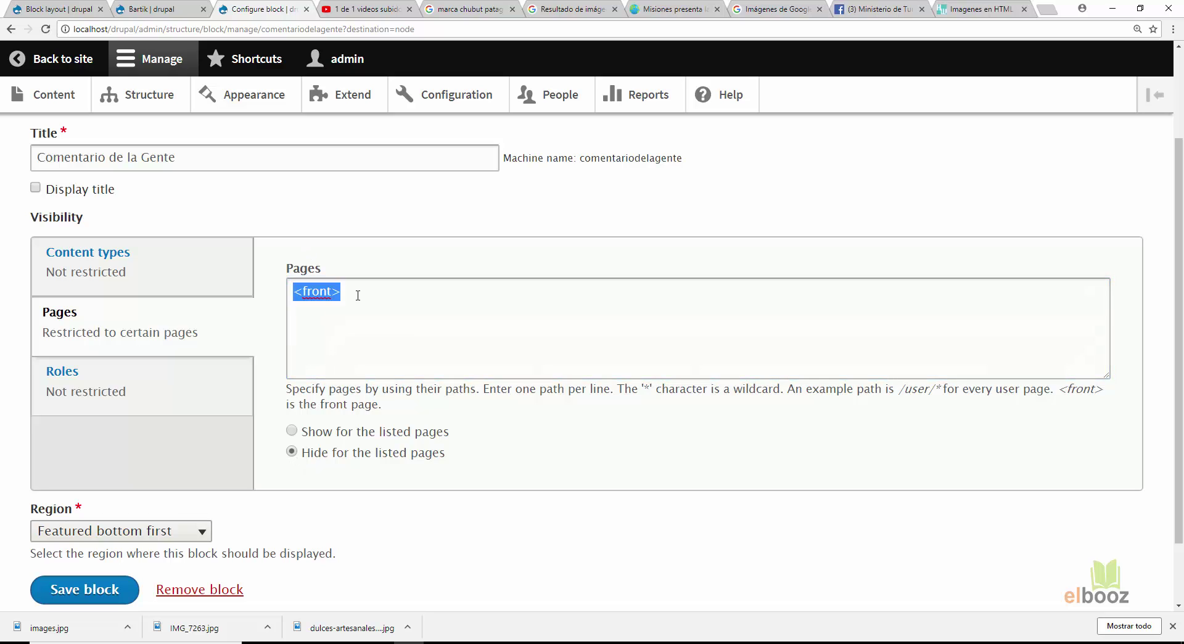
key("BackSpace")
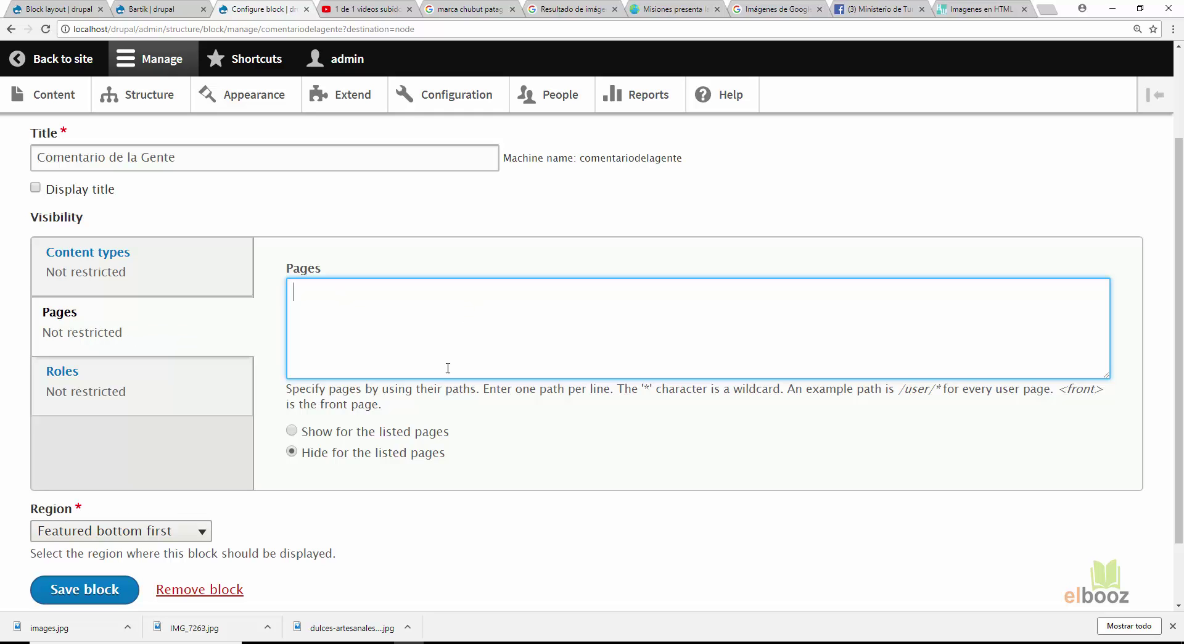
left_click(399, 434)
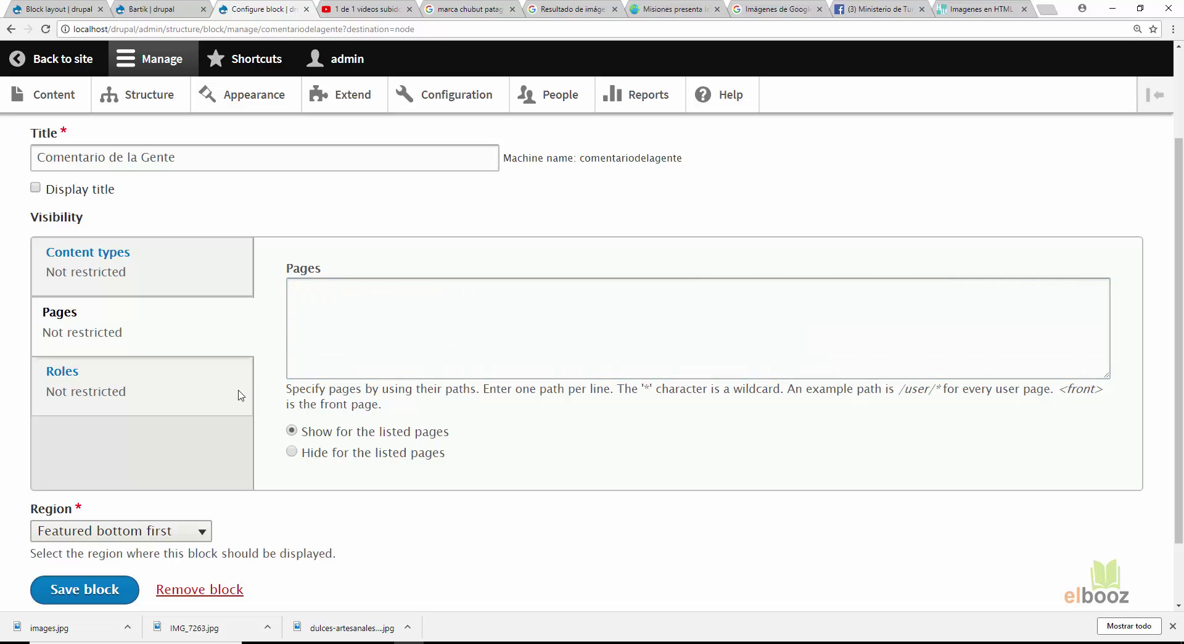
- Restrict the block to the Administrator role, save it, and check the home page for the comment
left_click(92, 386)
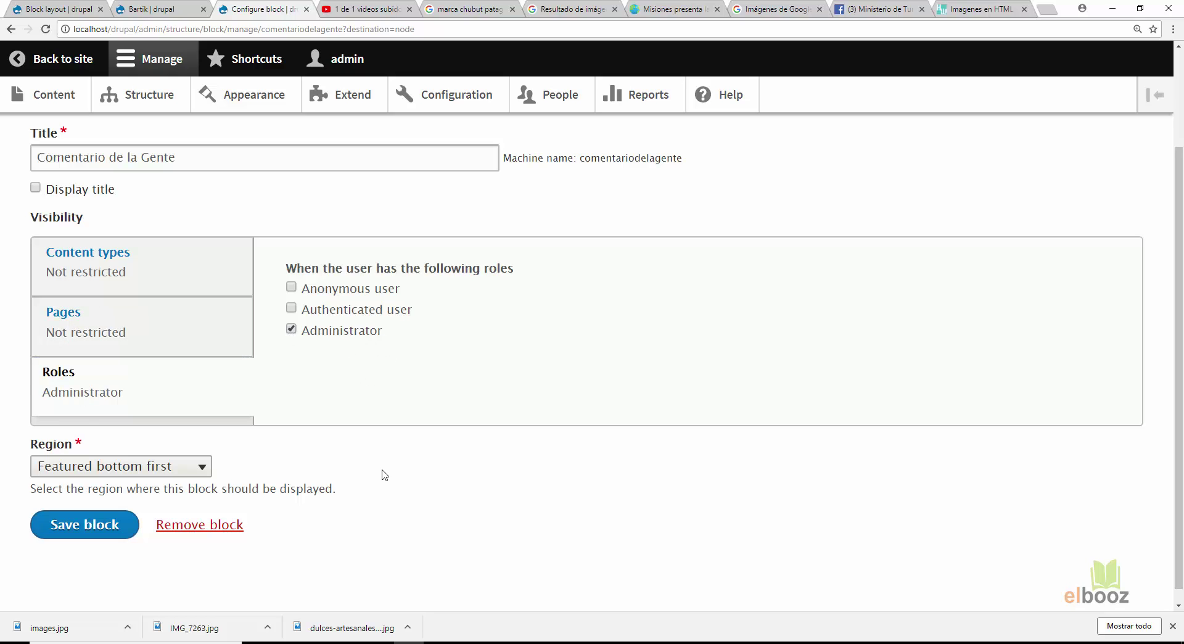
left_click(111, 527)
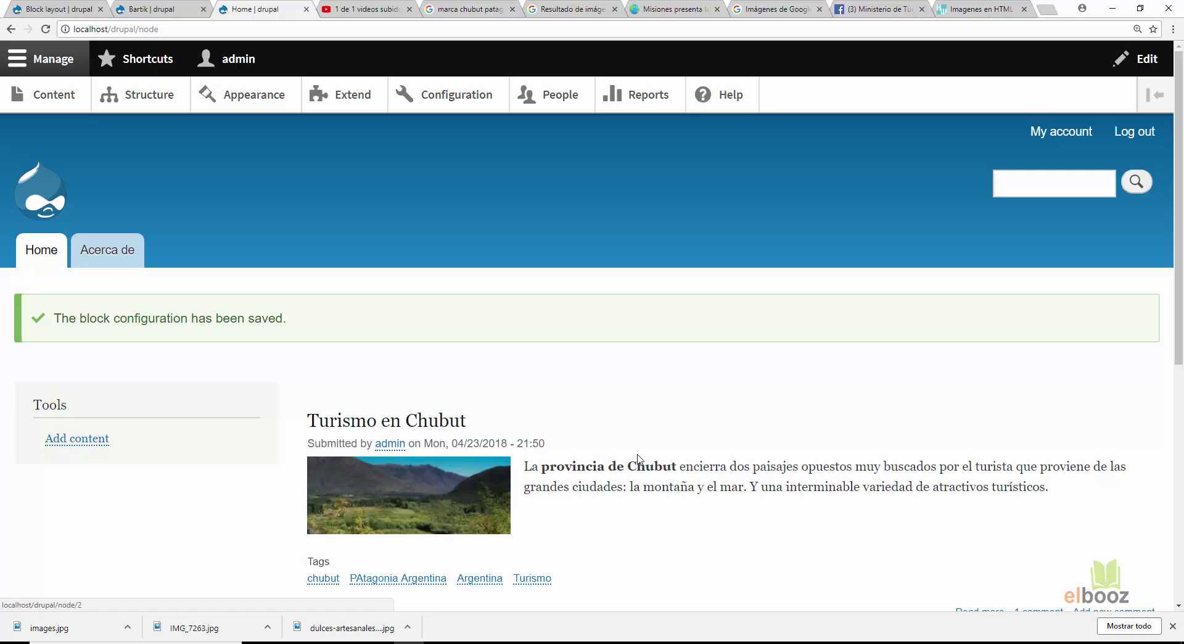
scroll(716, 402, "down", 6)
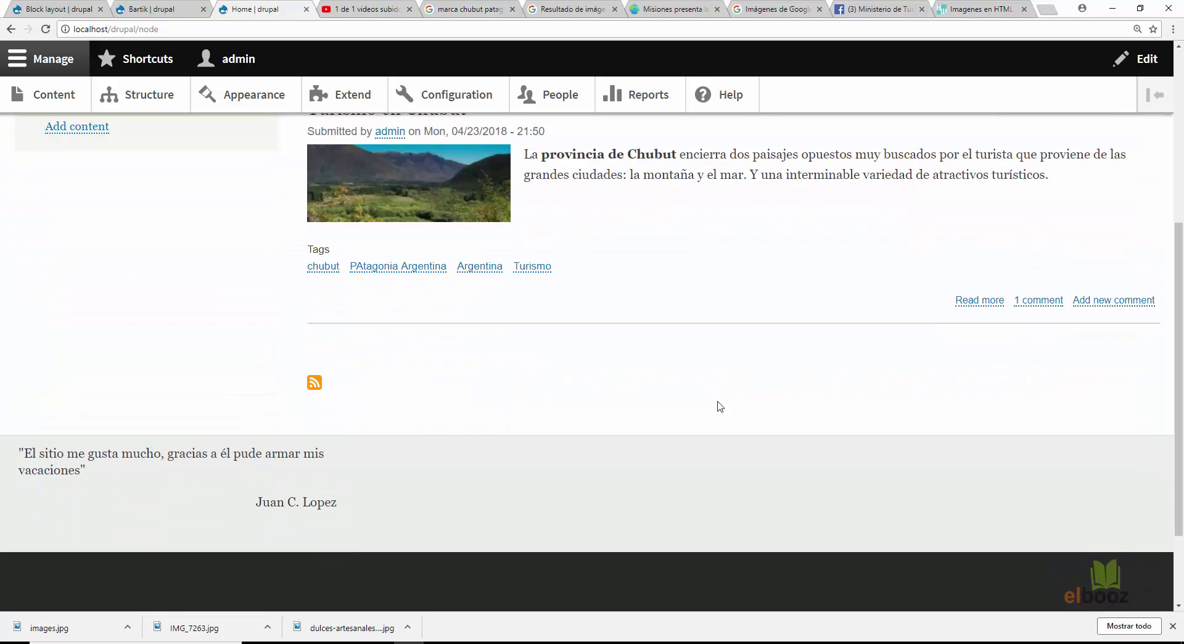
mouse_move(149, 343)
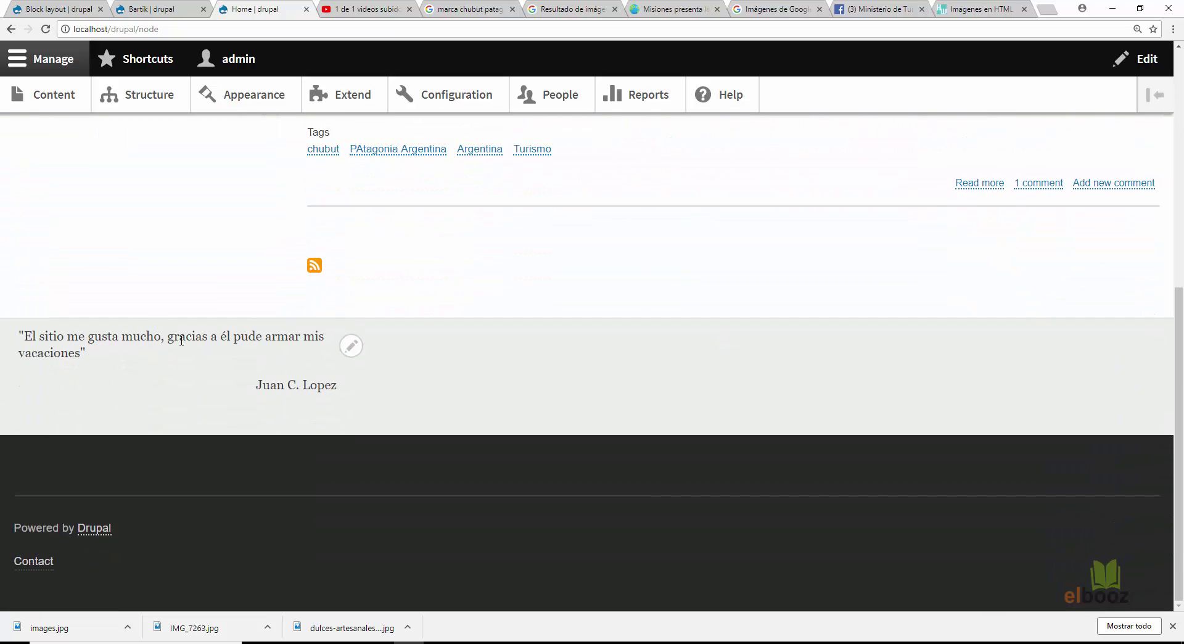
- Open the Acerca de page and examine the area above the footer for the comment block
scroll(271, 302, "up", 6)
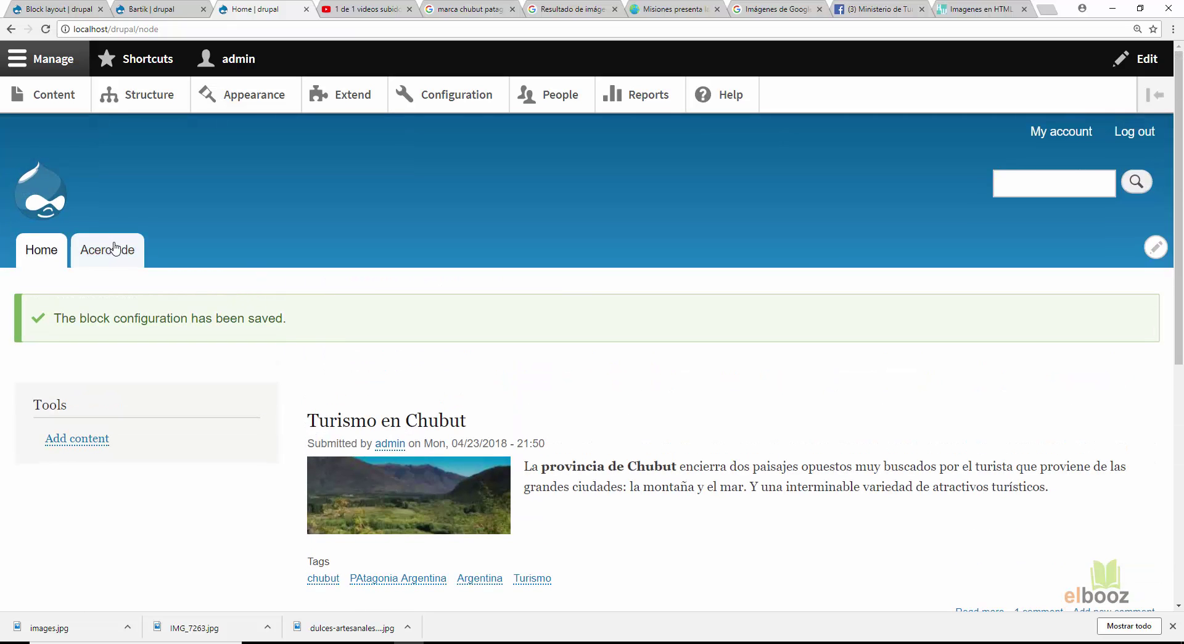
left_click(114, 247)
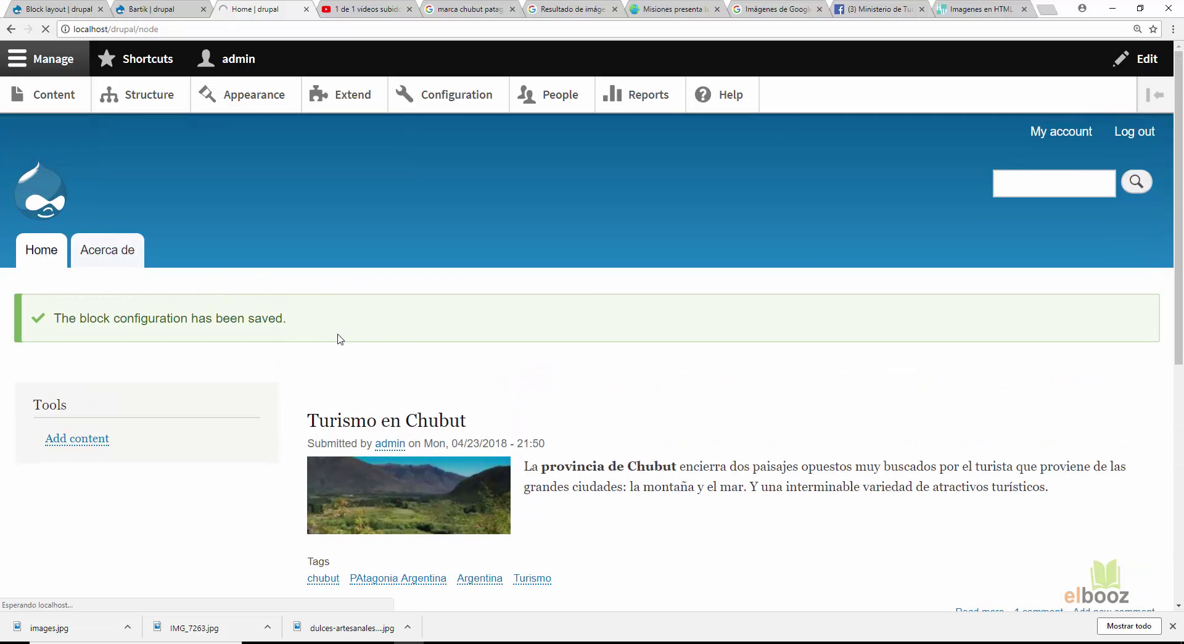
scroll(345, 342, "down", 4)
scroll(346, 343, "up", 4)
scroll(278, 348, "down", 4)
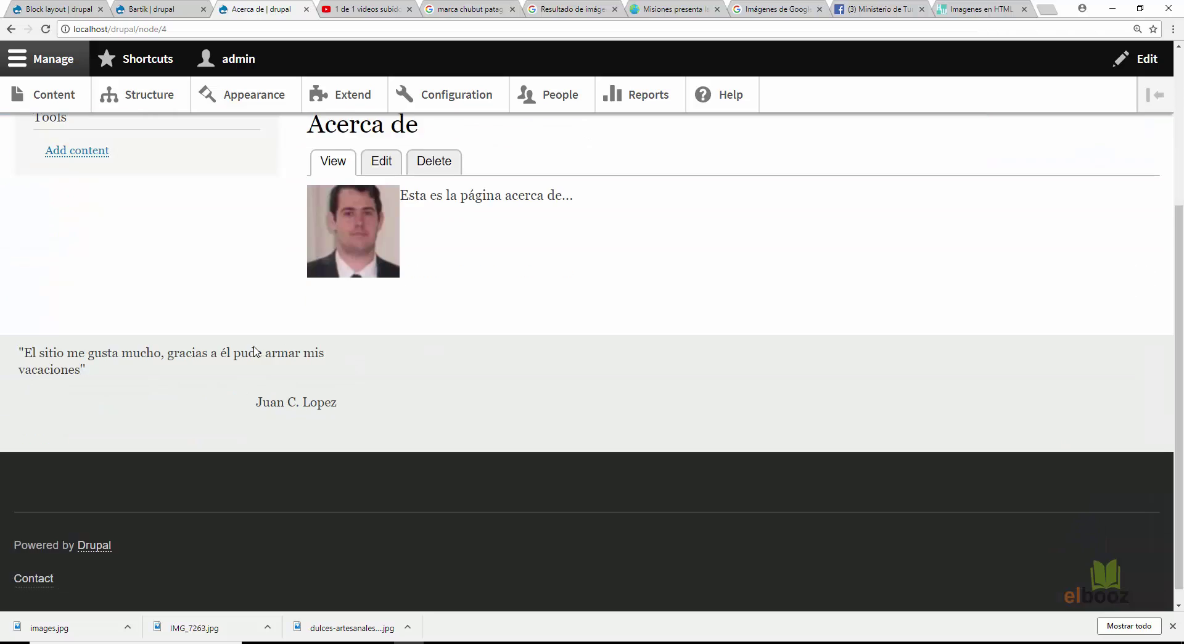
- Return to the home page, log out of the admin account, and check the area above the footer as an anonymous visitor
scroll(308, 333, "up", 4)
left_click(45, 255)
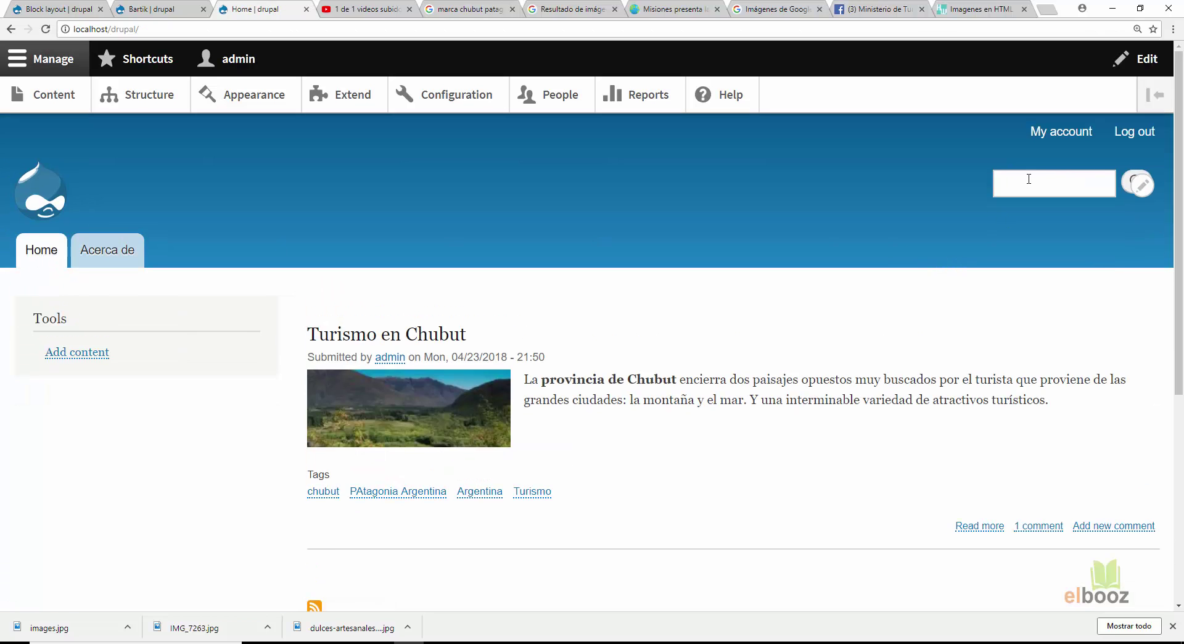
left_click(1124, 135)
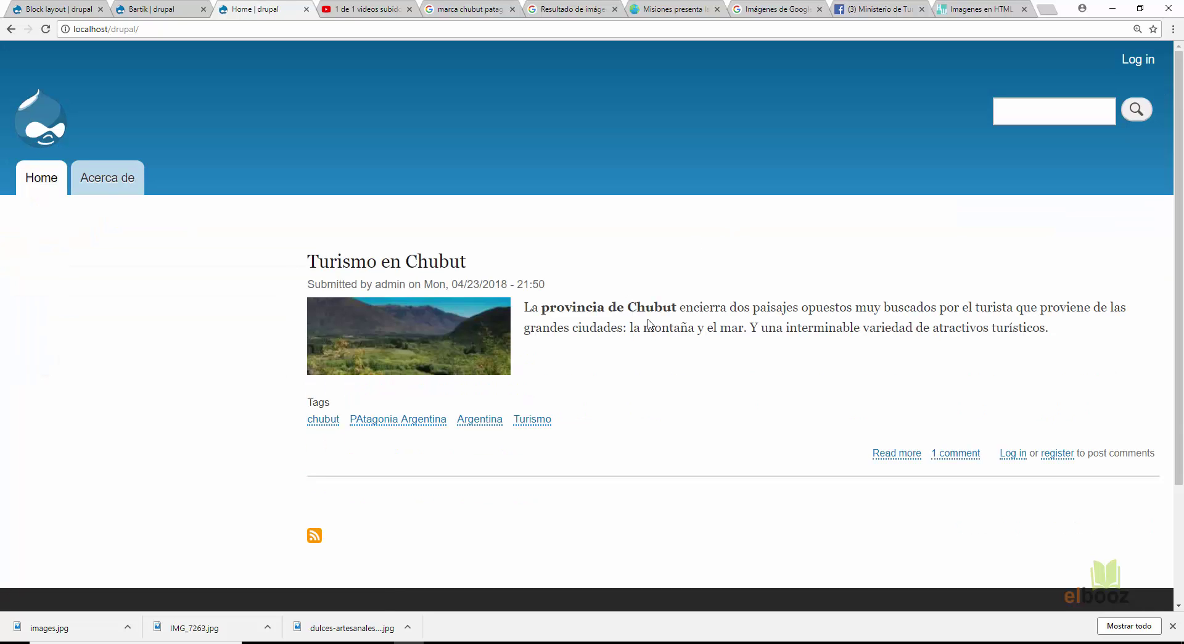
scroll(647, 325, "down", 3)
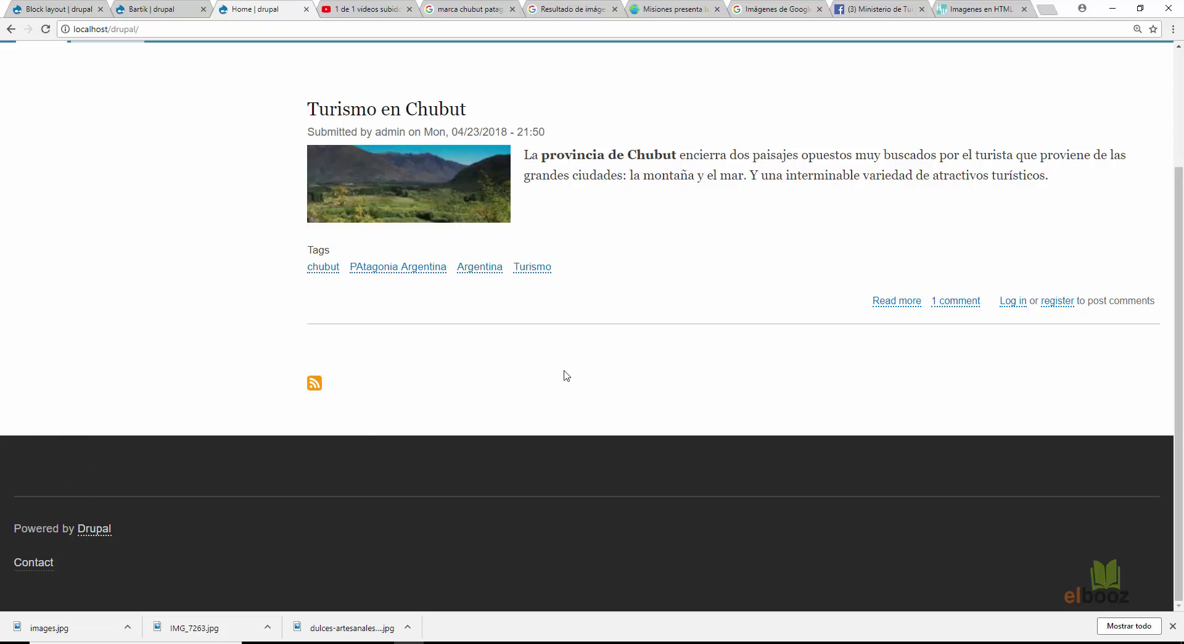
scroll(566, 376, "up", 3)
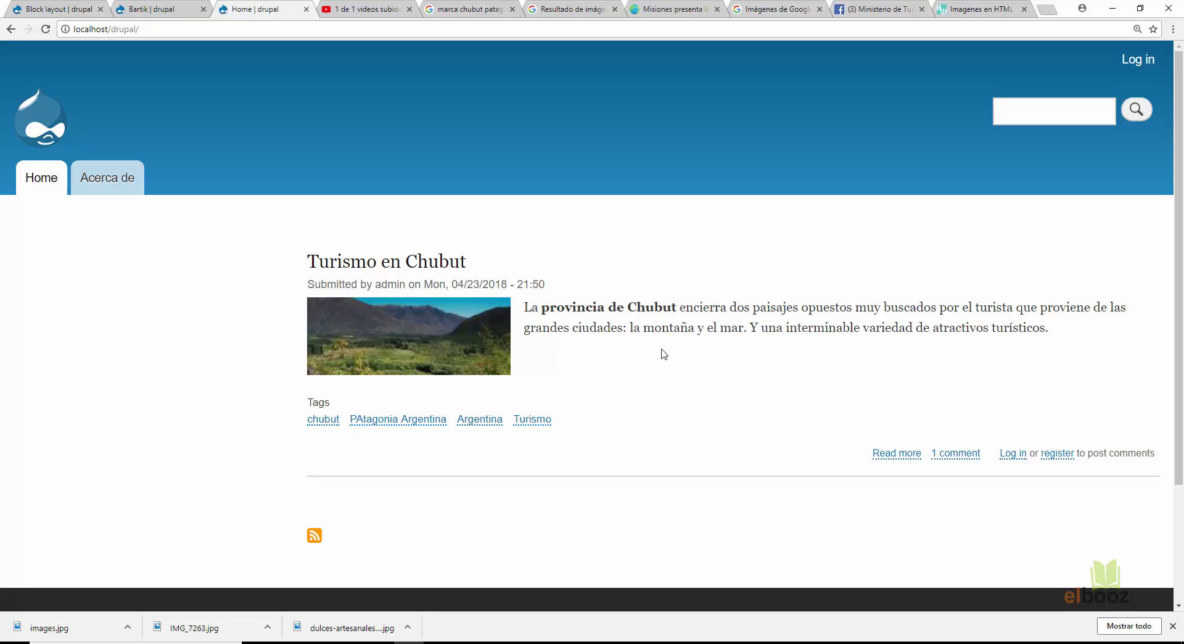